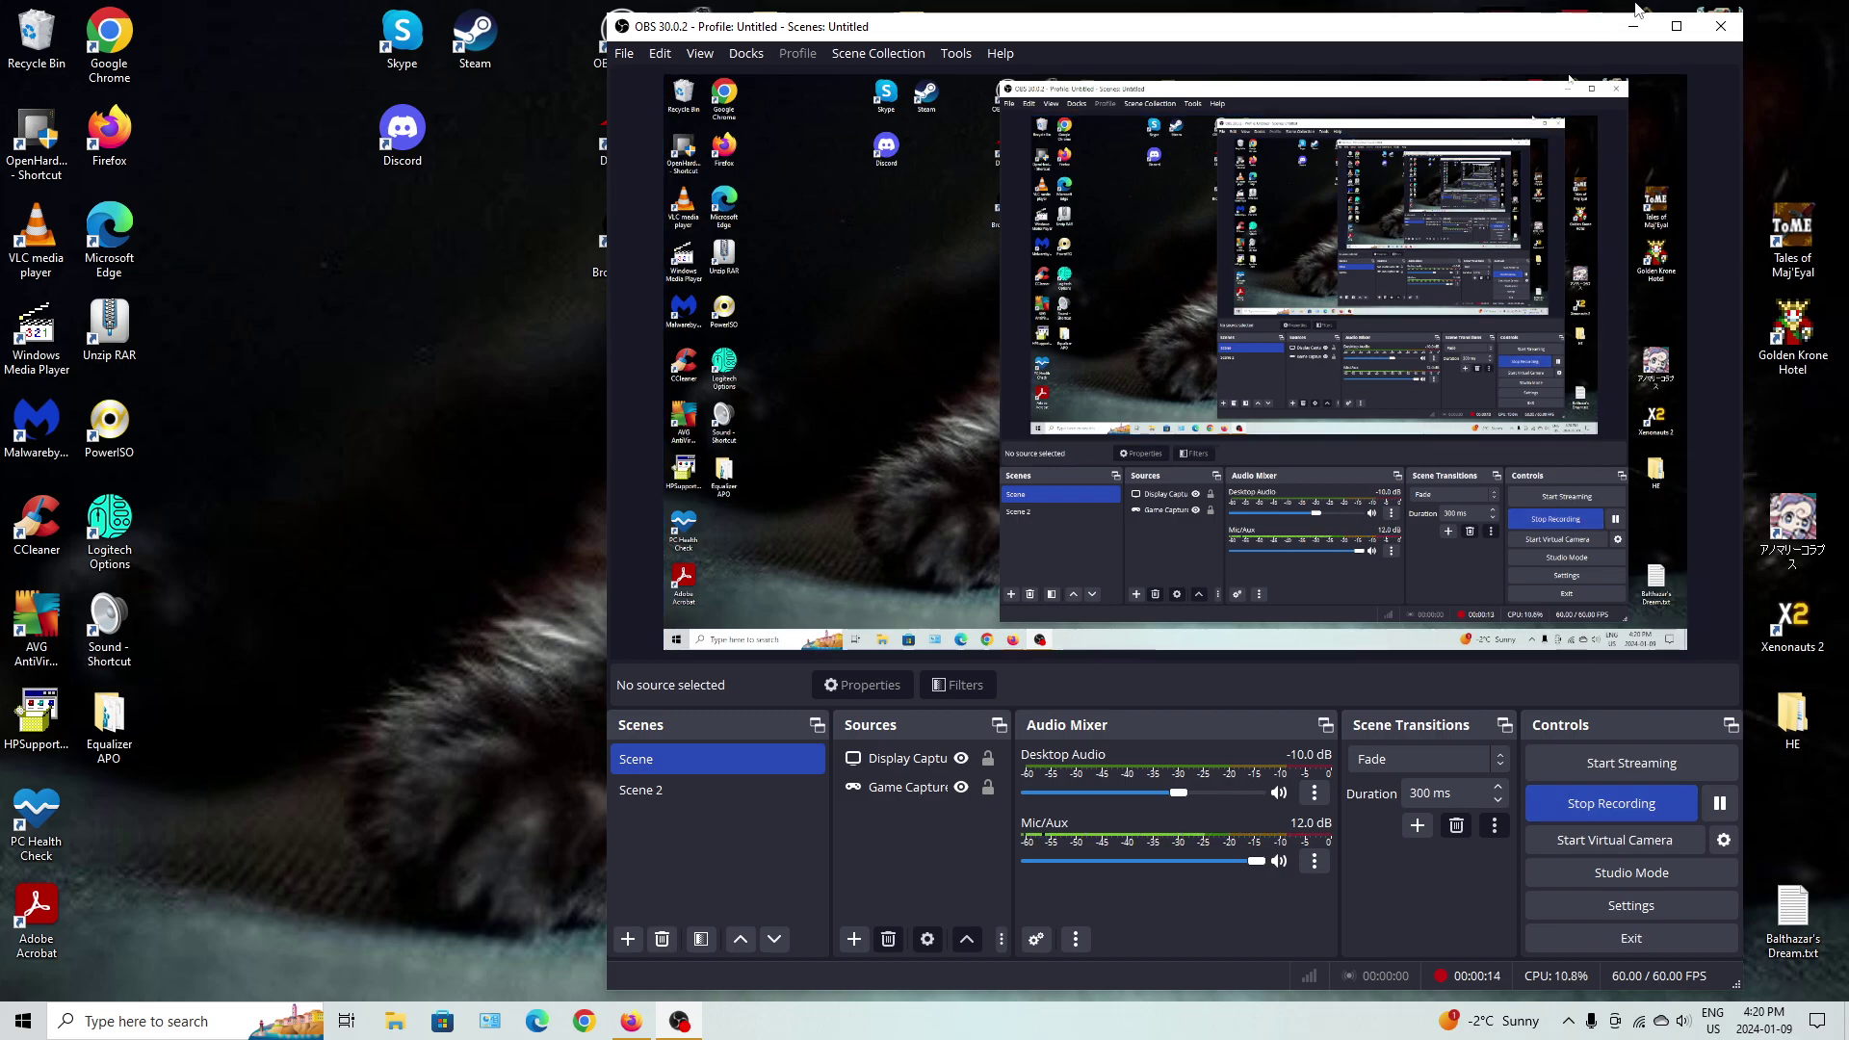
- Minimize the recording OBS Studio window to reveal the kitten-wallpaper desktop
left_click(1632, 30)
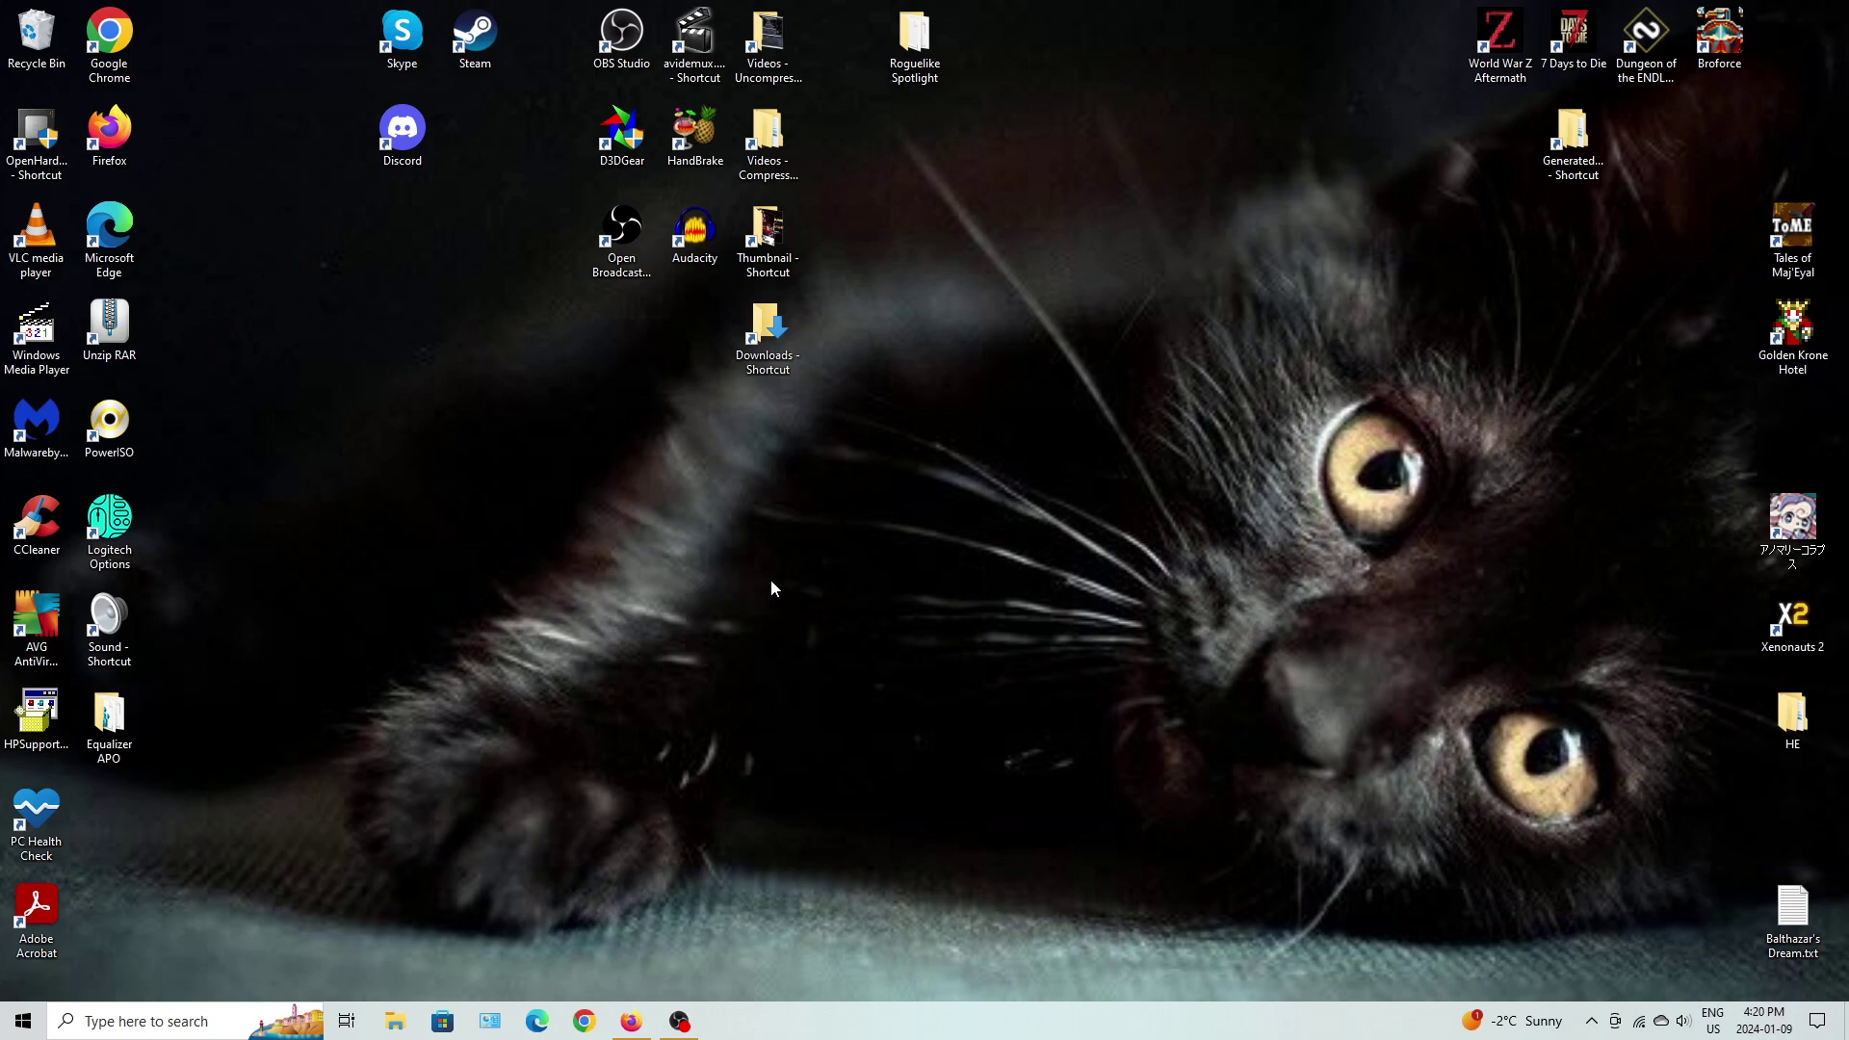
double_click(767, 145)
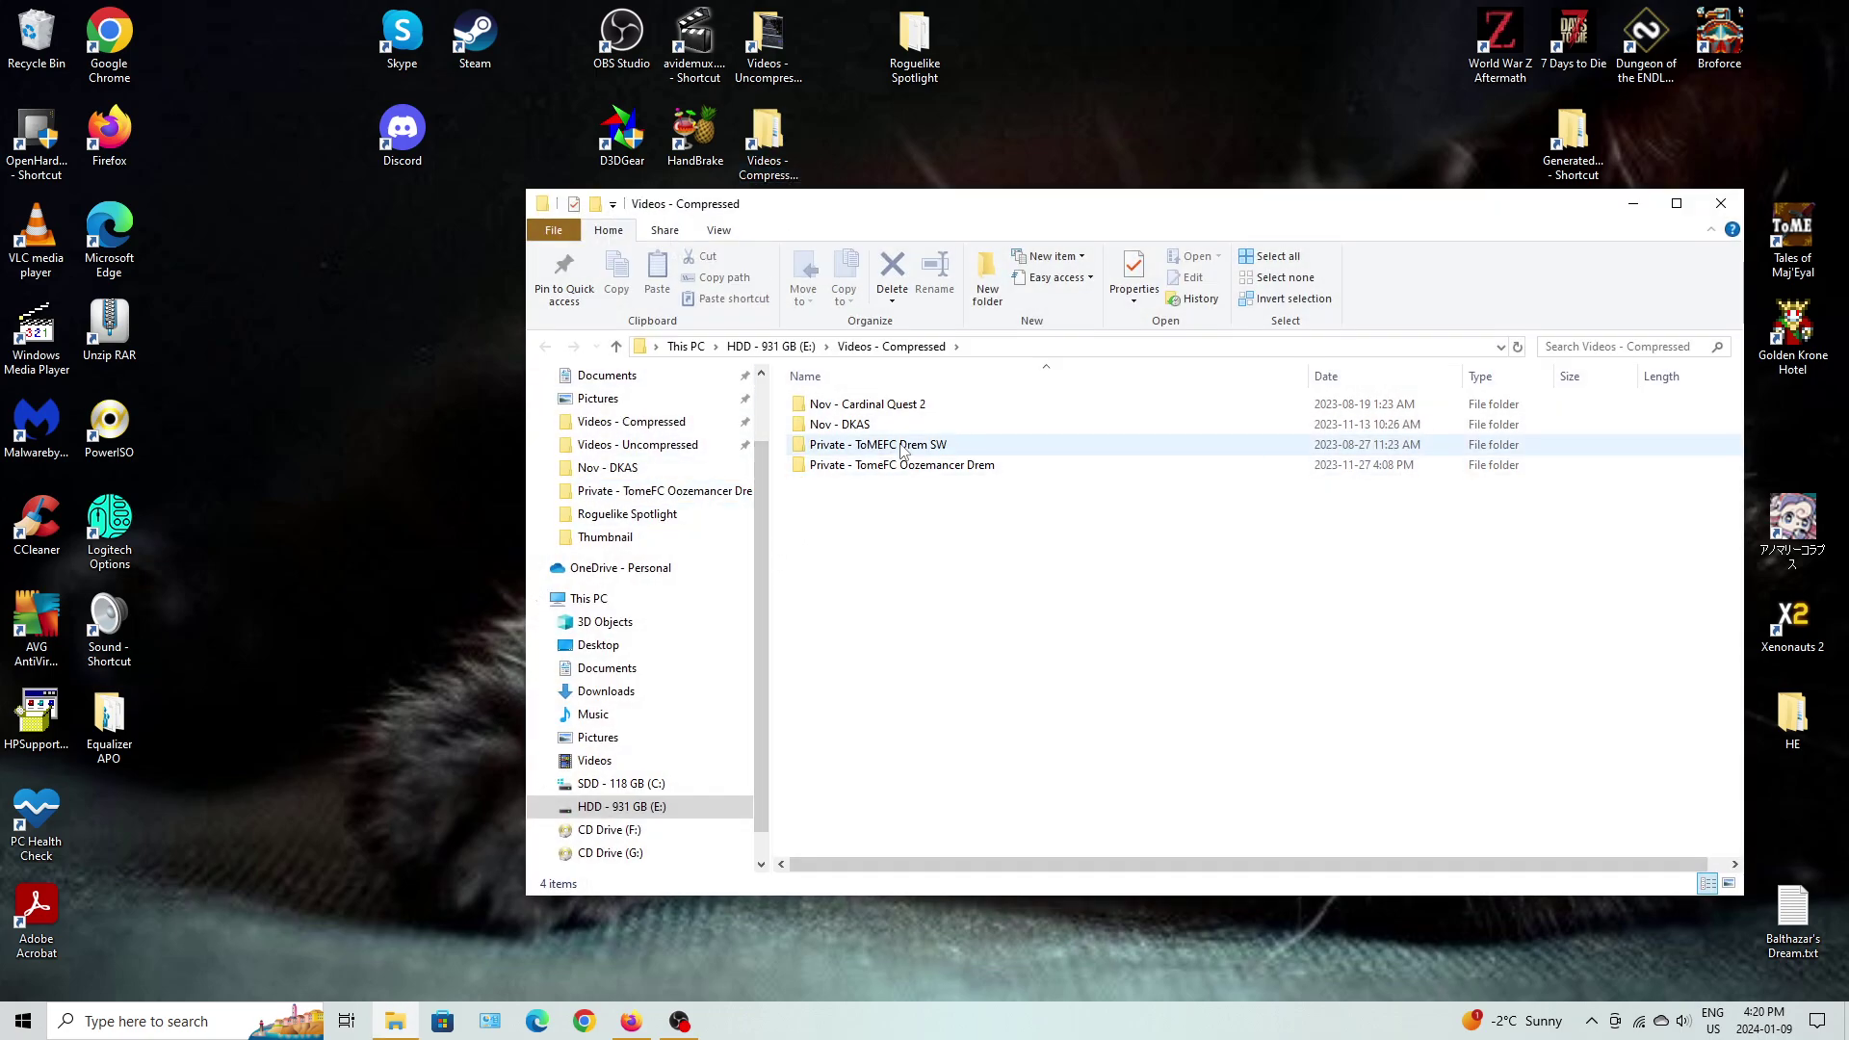
left_click(900, 445)
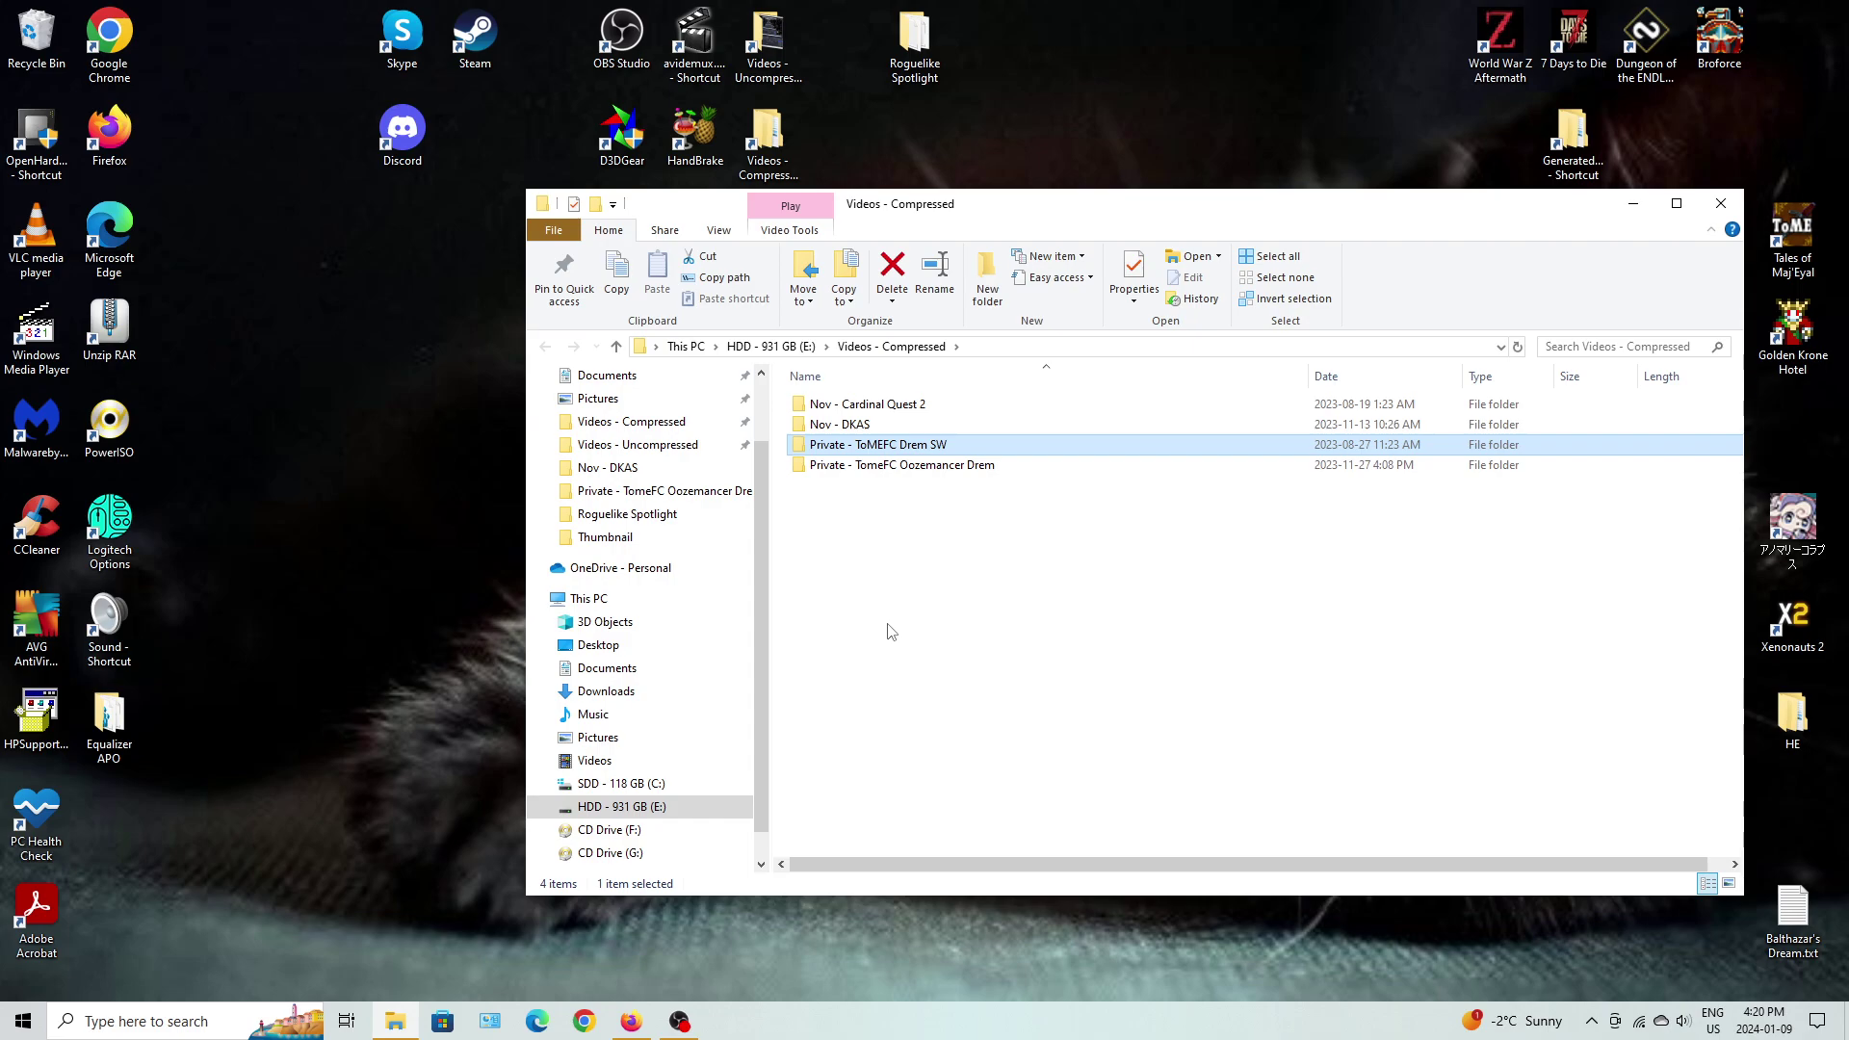
left_click(902, 466)
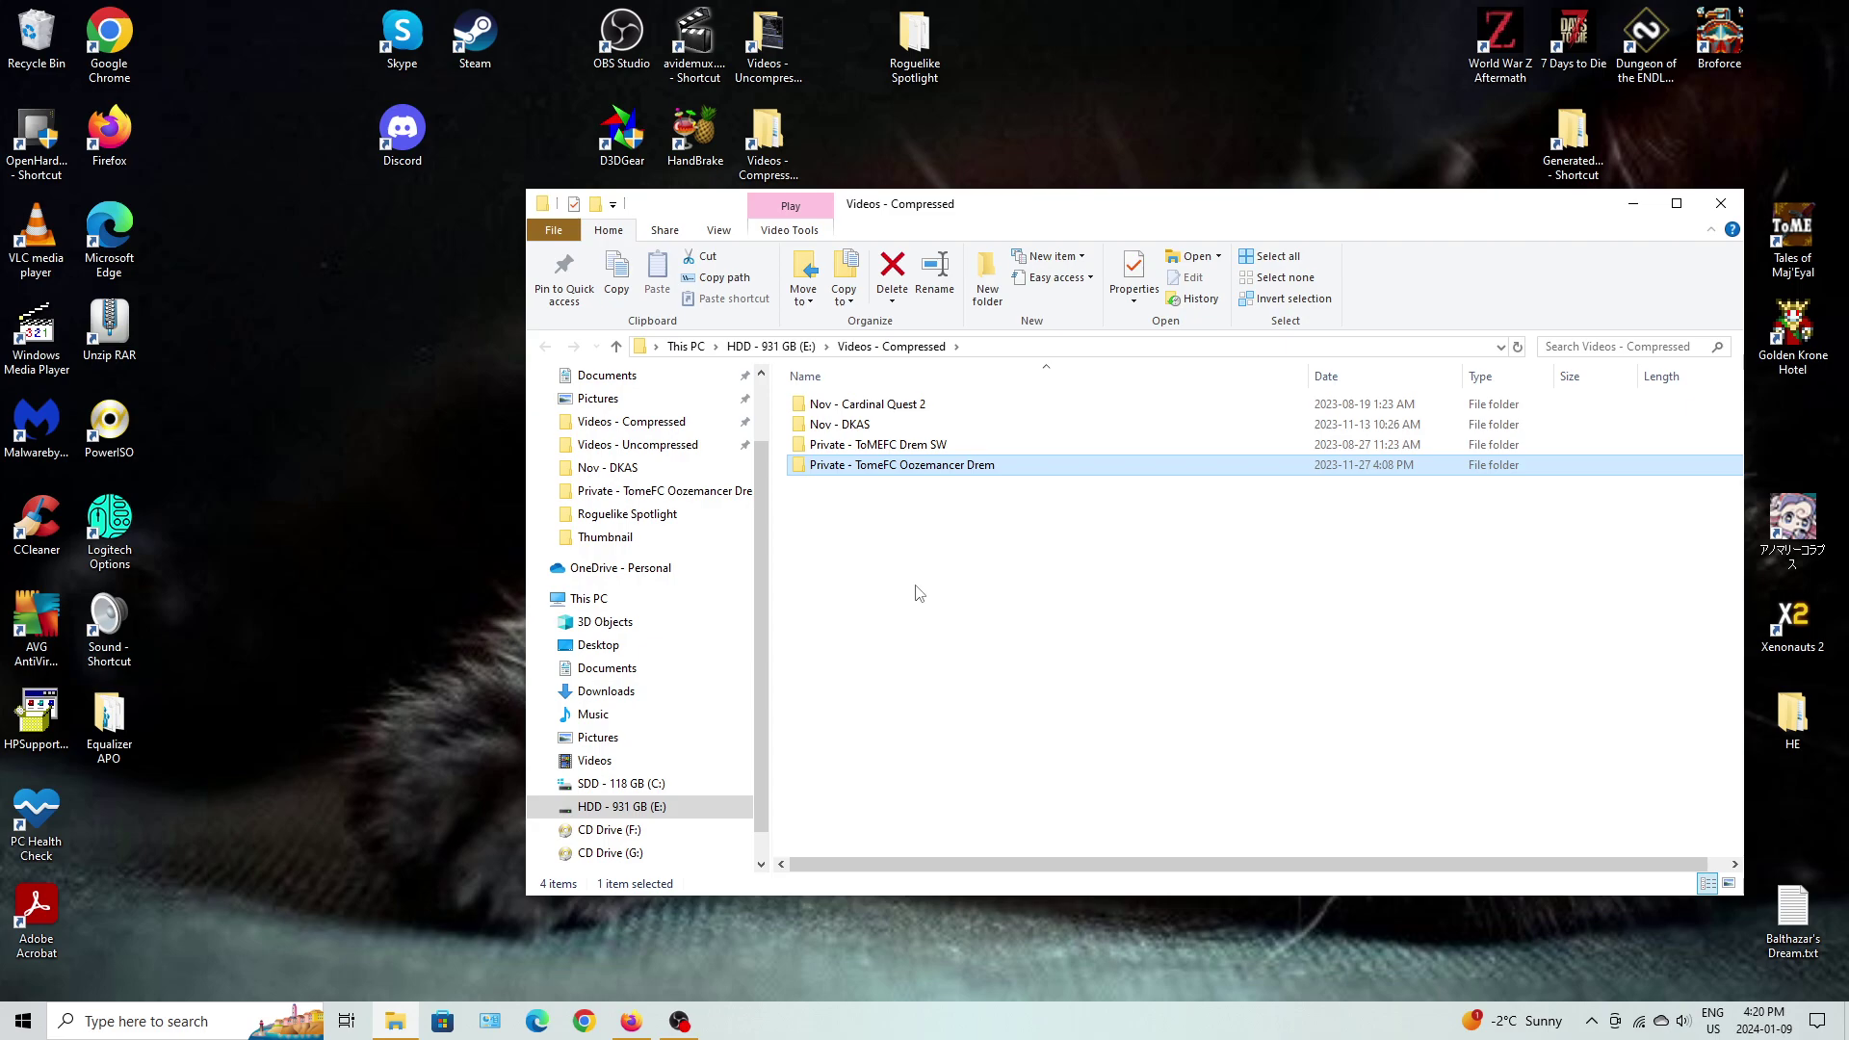
left_click(1632, 202)
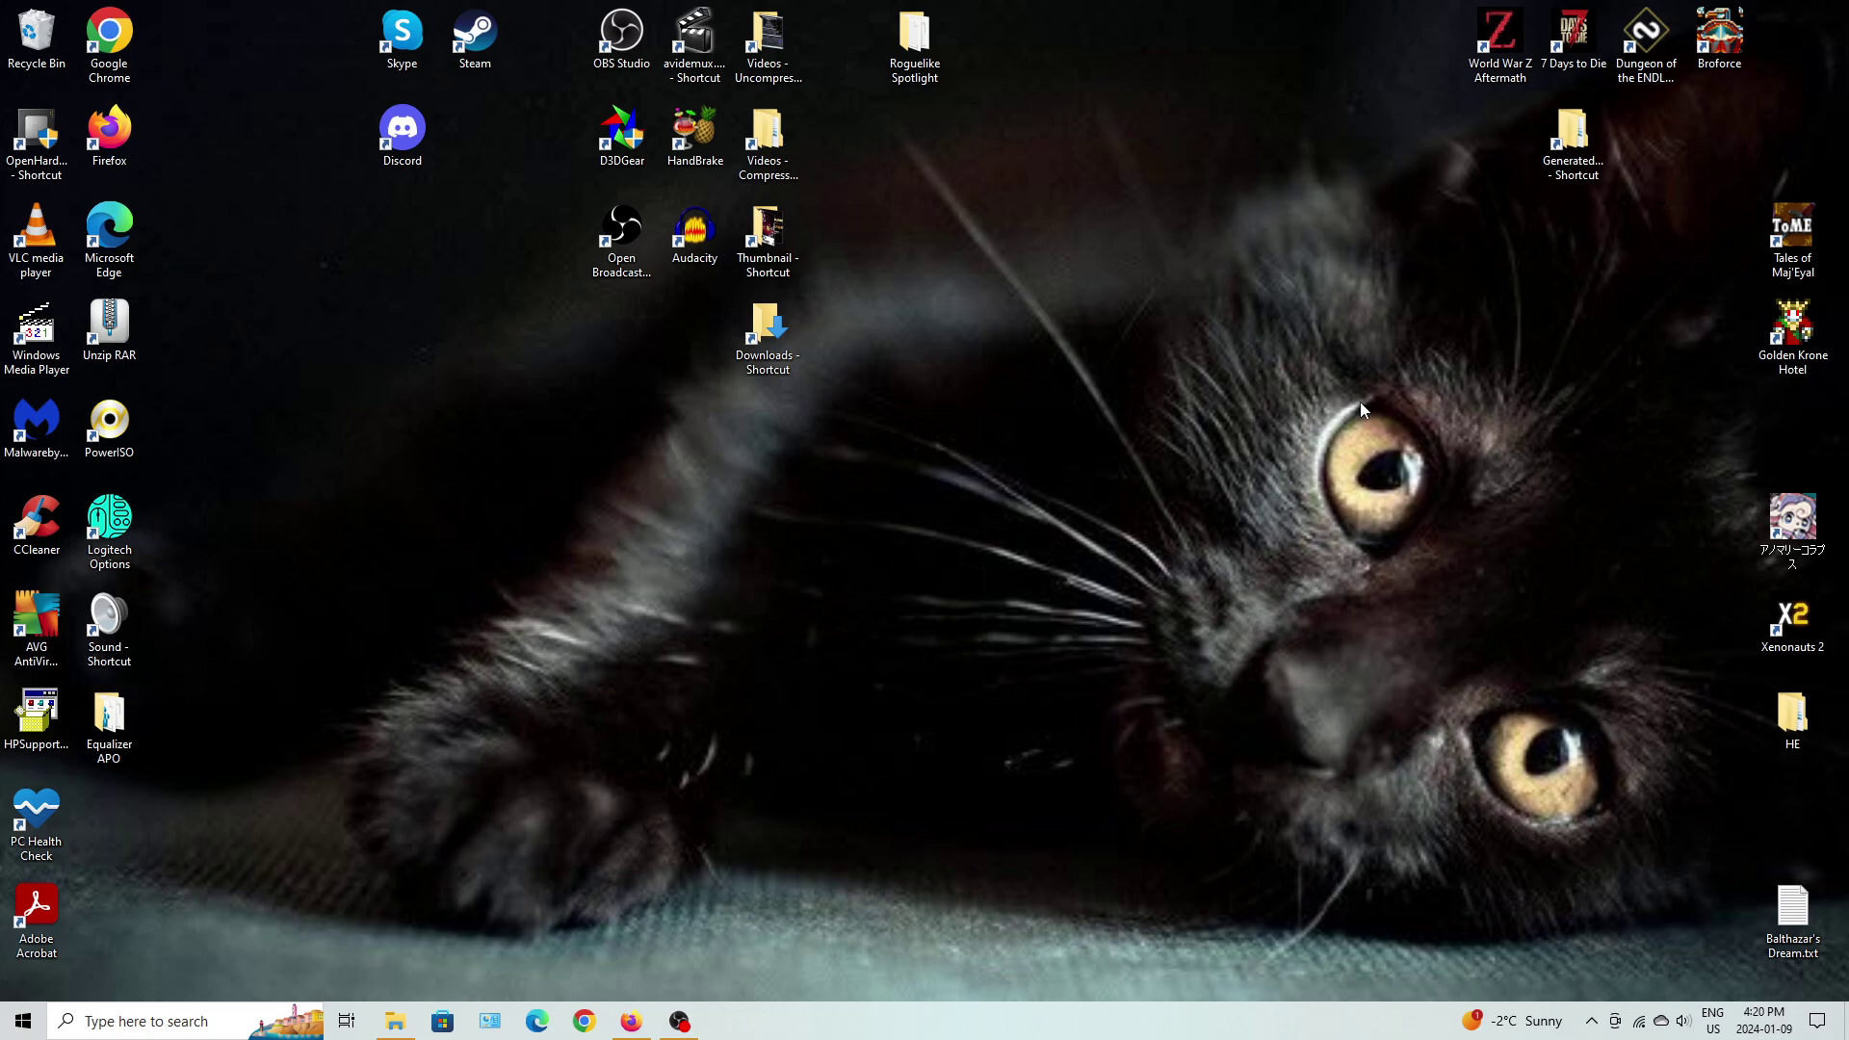
left_click(1791, 343)
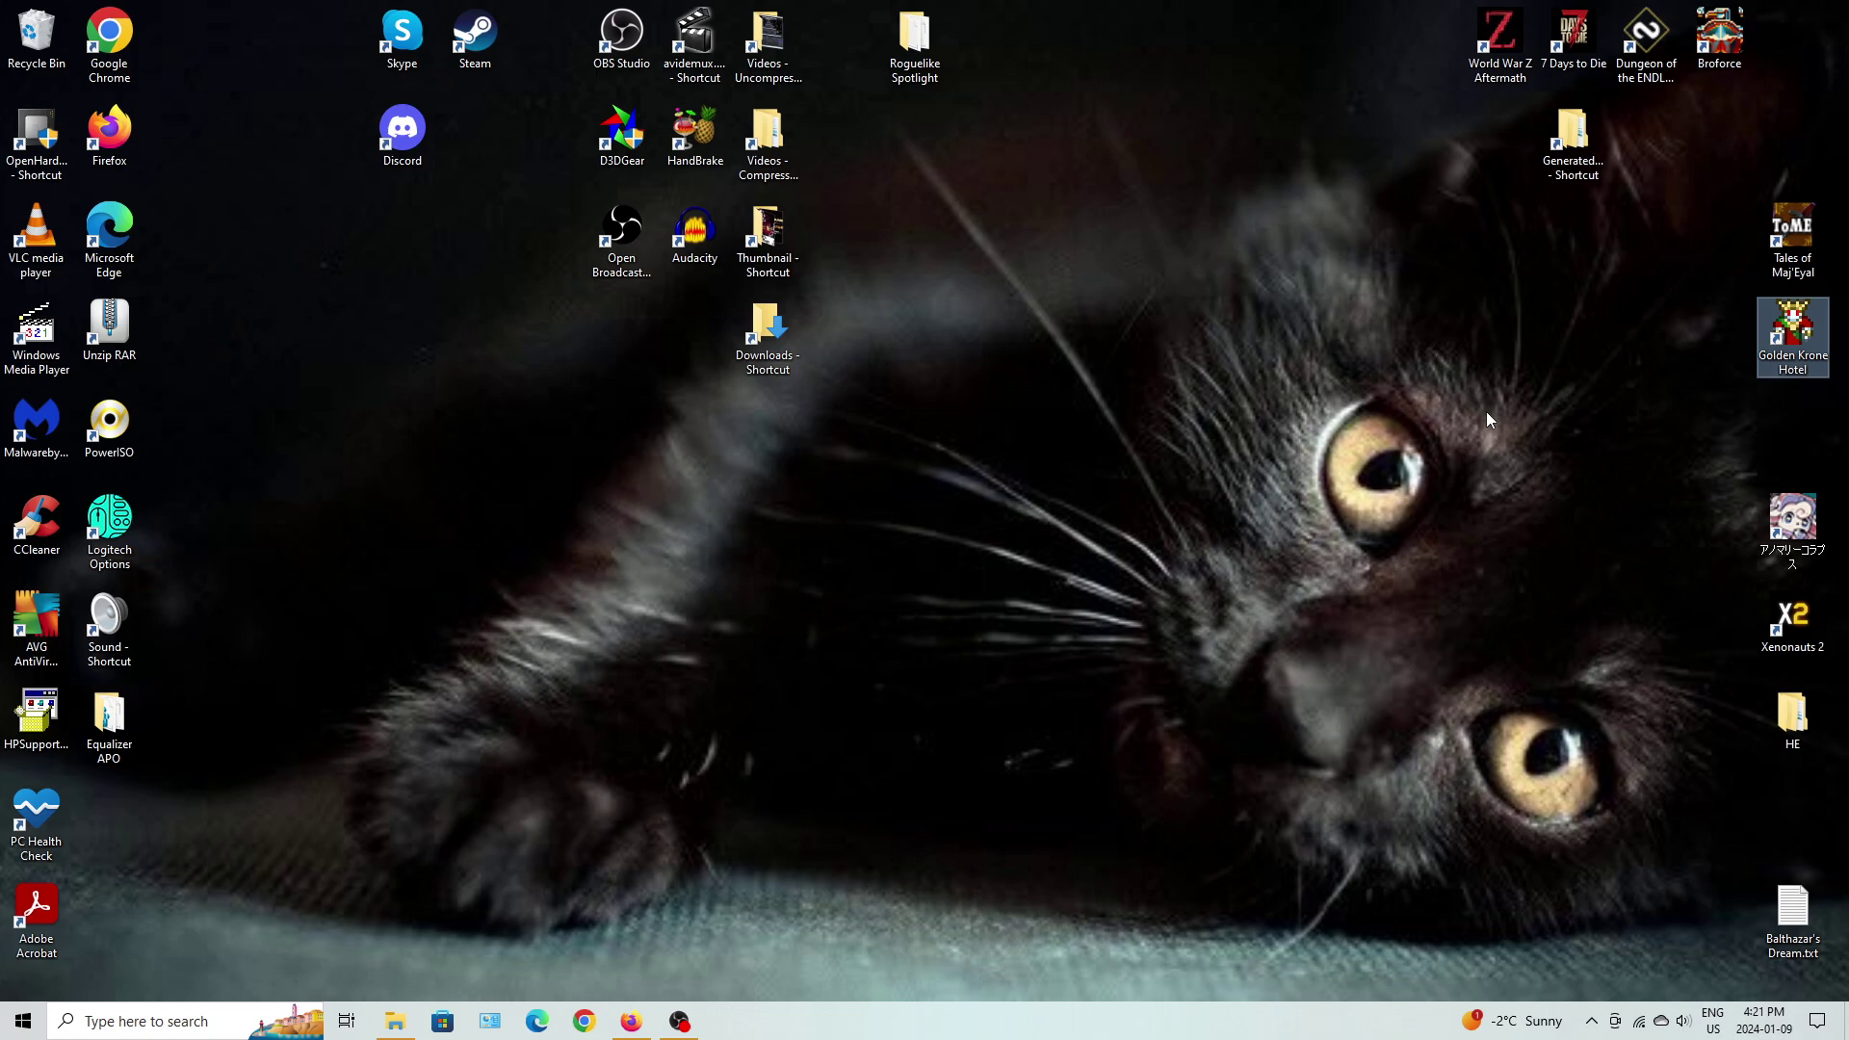
left_click(1648, 47)
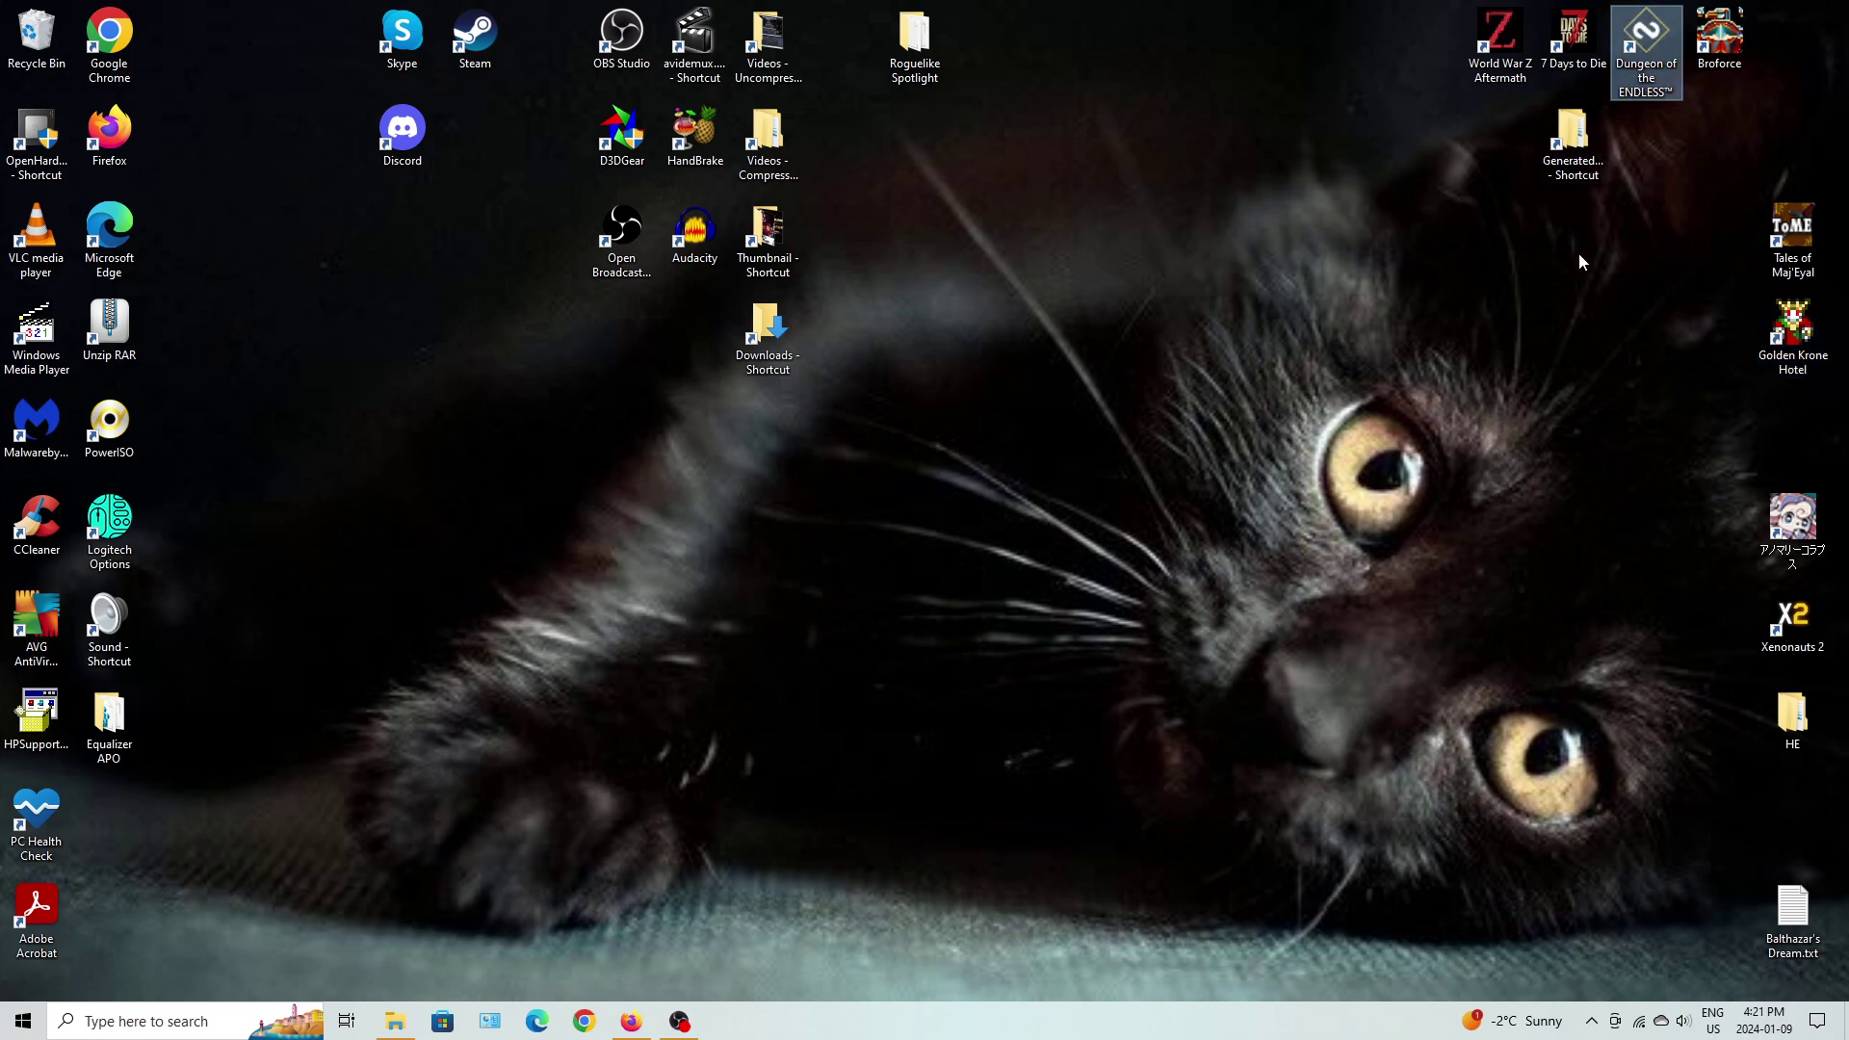
left_click(1720, 41)
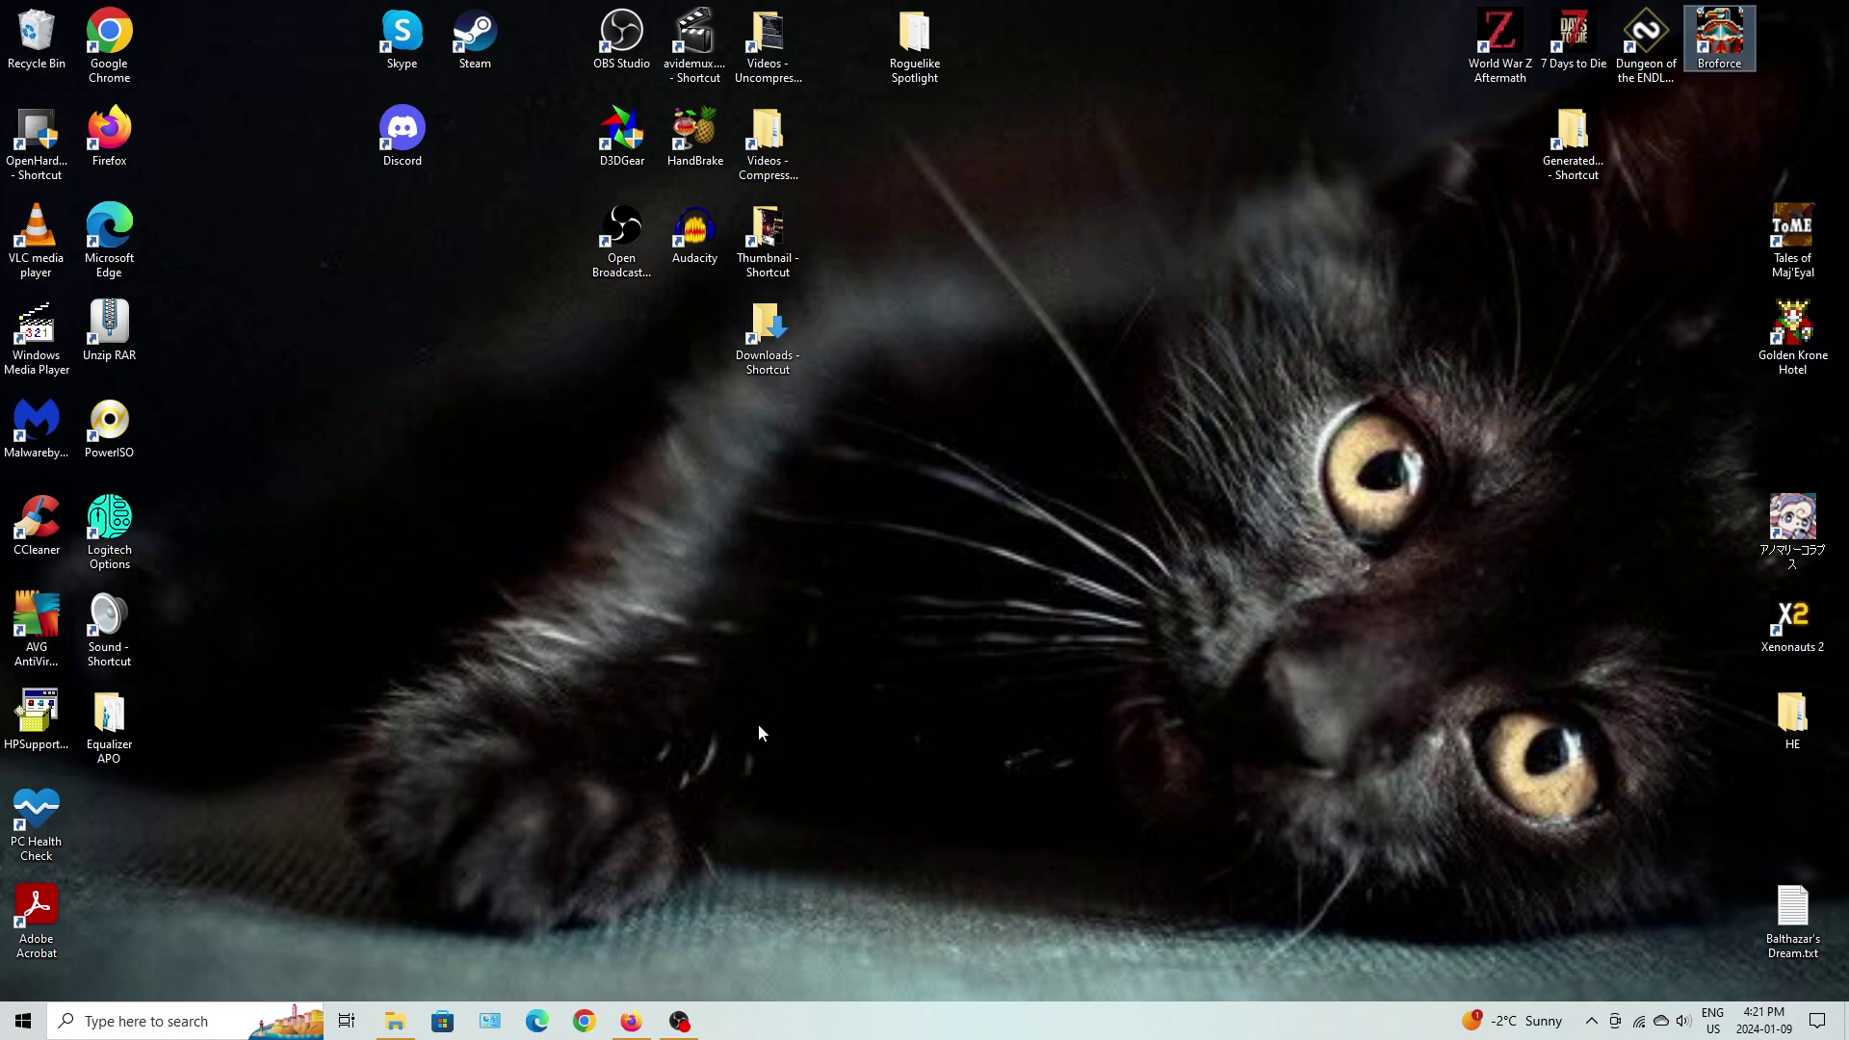
left_click(680, 1021)
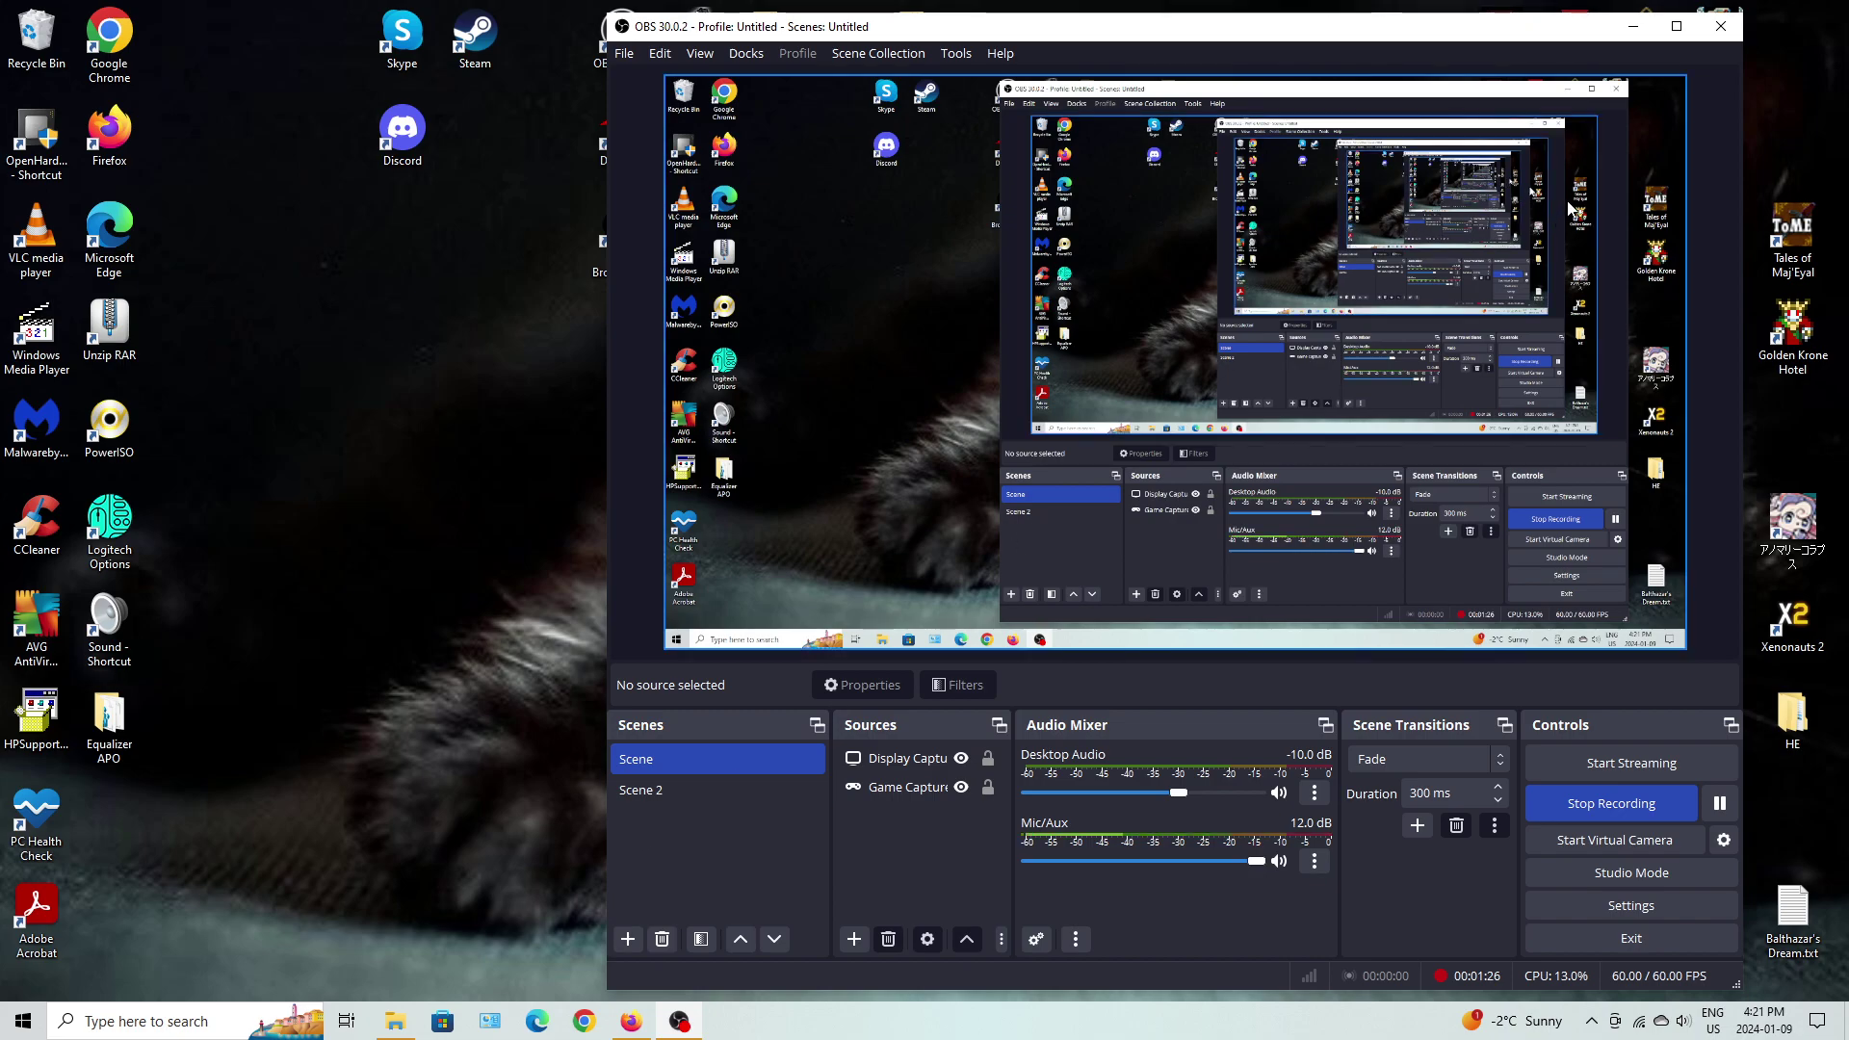
left_click(680, 1022)
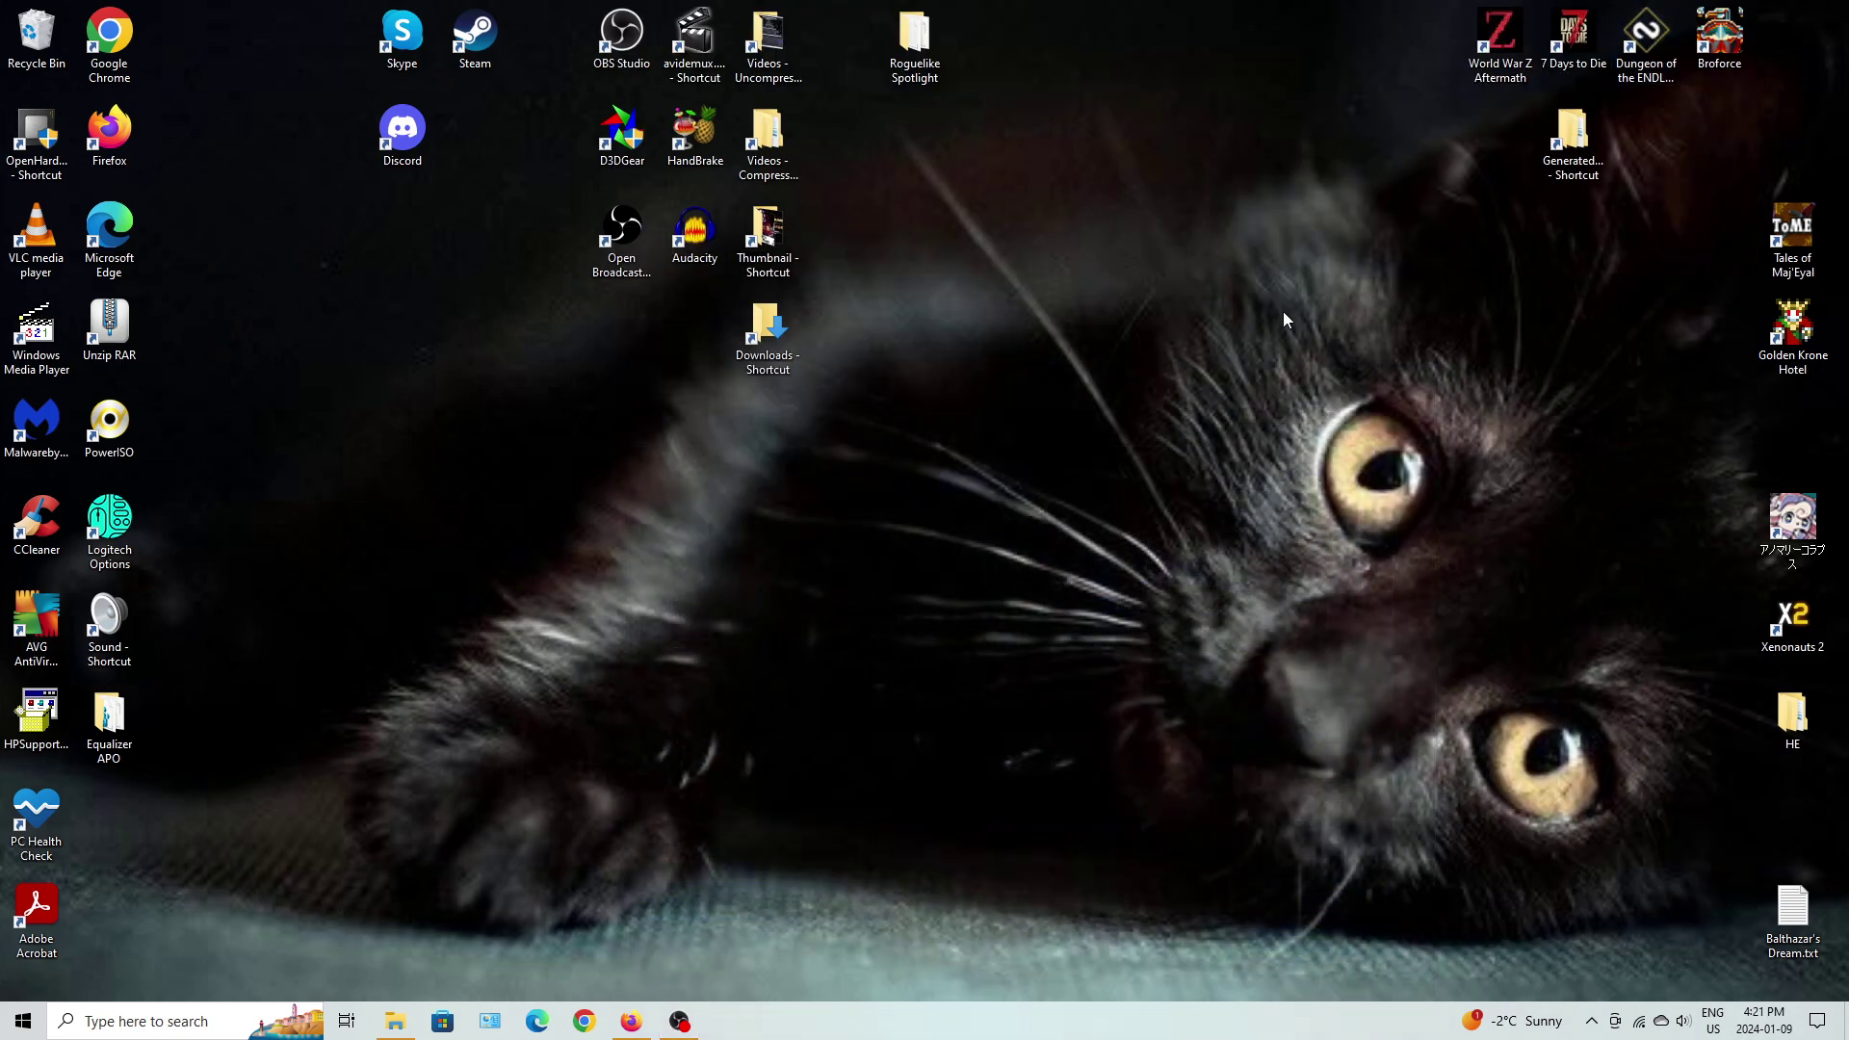